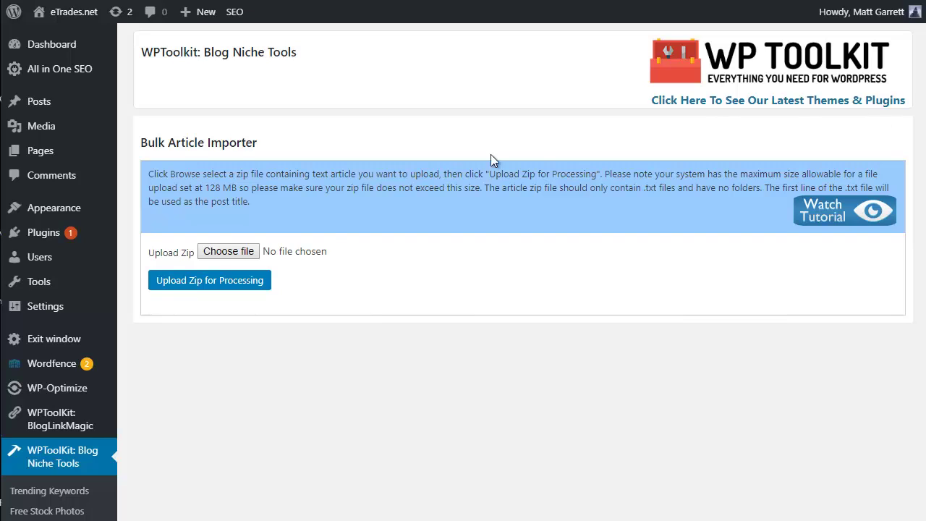
Upload the ForexArticles-11.zip archive to the Bulk Article Importer for processing
click(323, 252)
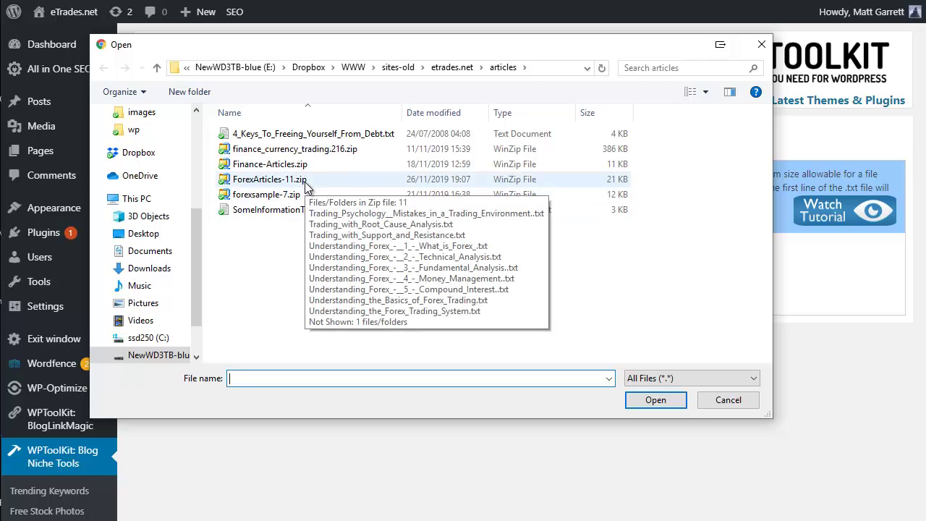
click(305, 181)
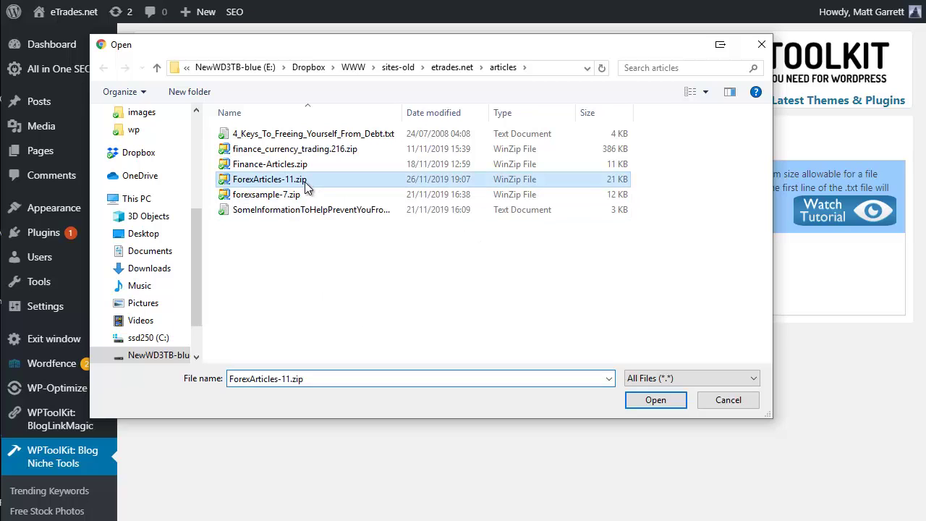
click(672, 401)
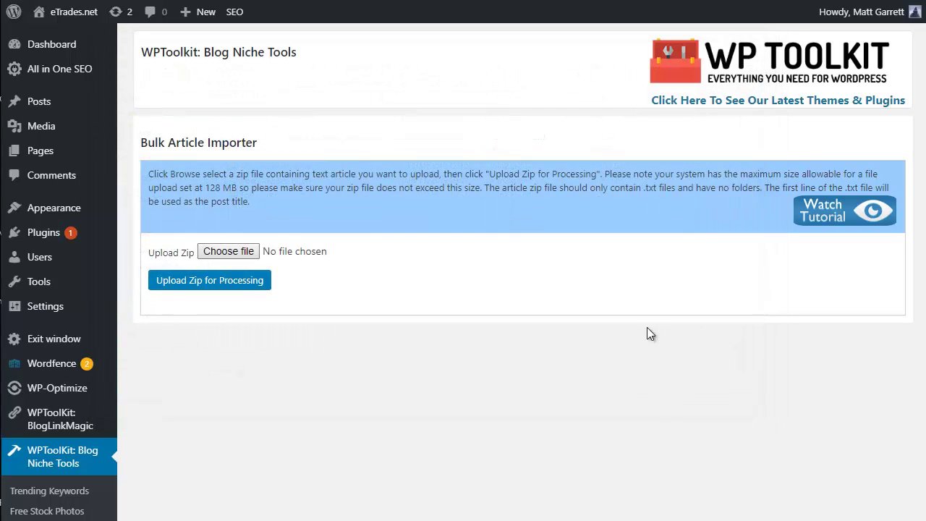
click(247, 288)
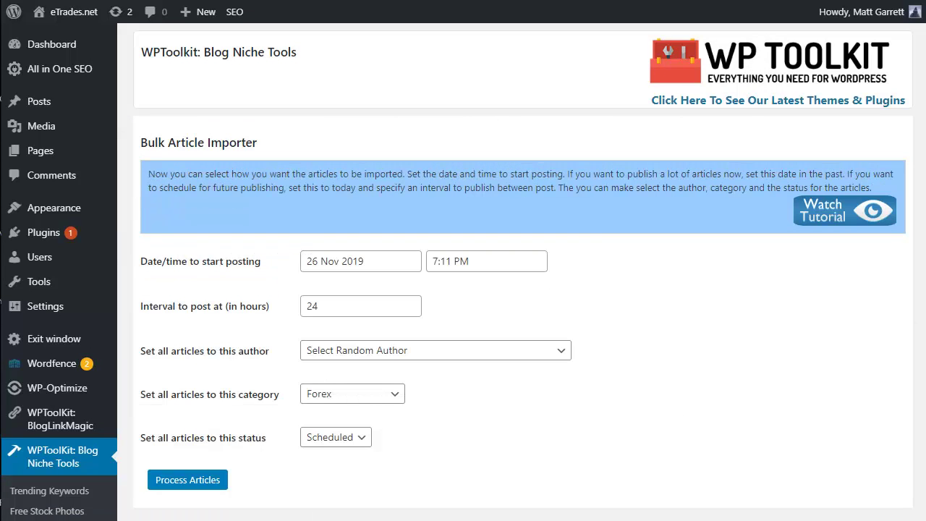
Change the posting interval from 24 to 3 hours, keep status Scheduled, and process the articles
double_click(344, 309)
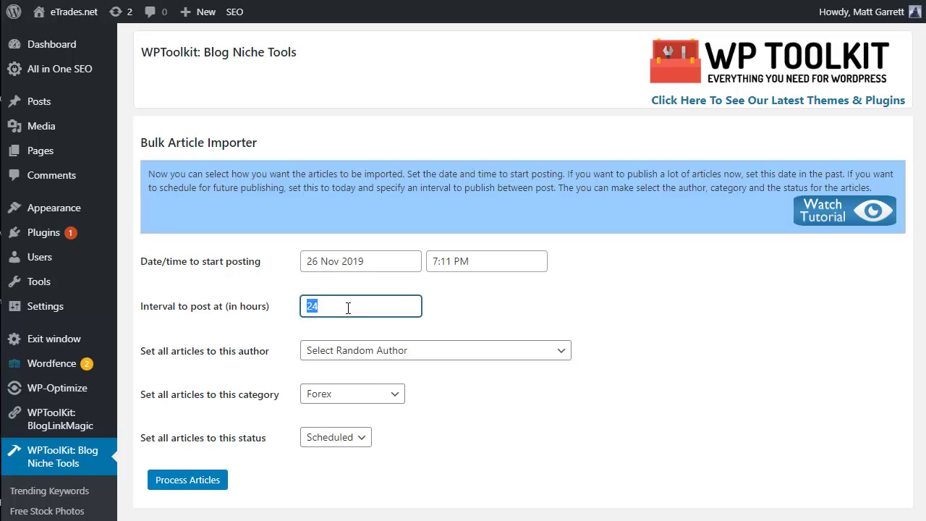
text(3)
click(366, 438)
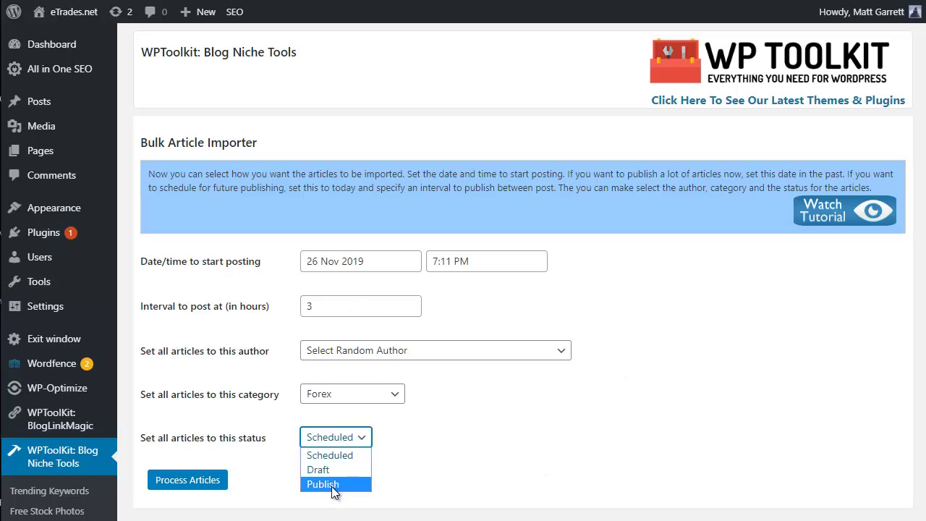
click(548, 446)
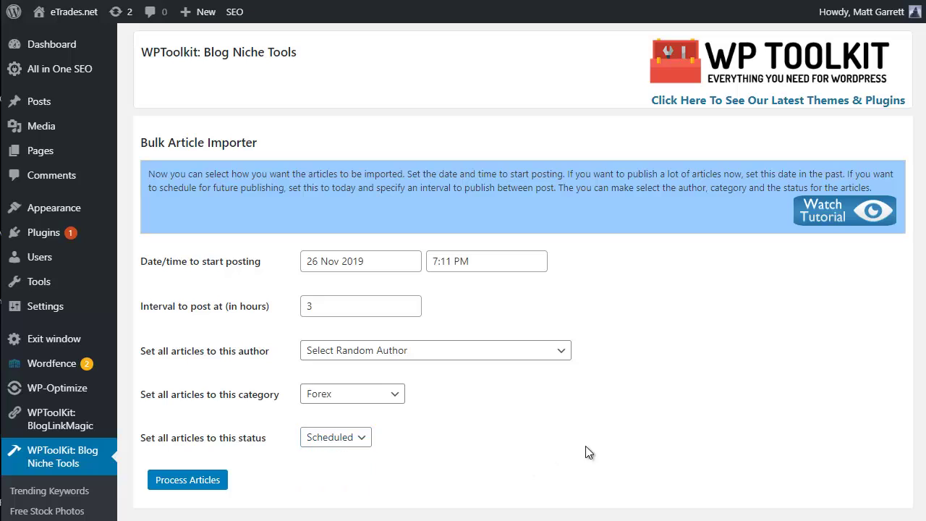
click(203, 480)
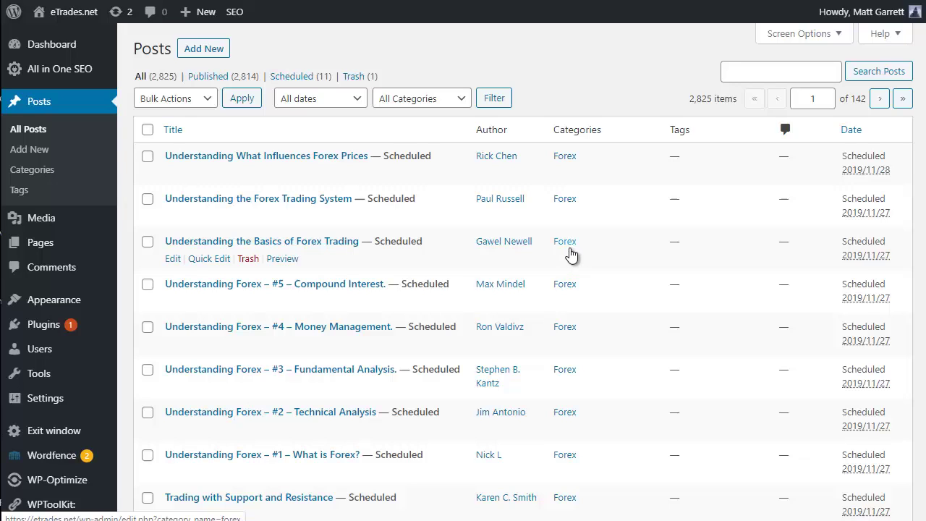
Scroll through the scheduled Forex posts, then bring up the WPToolKit: Blog Niche Tools submenu
scroll(87, 347, down, 1)
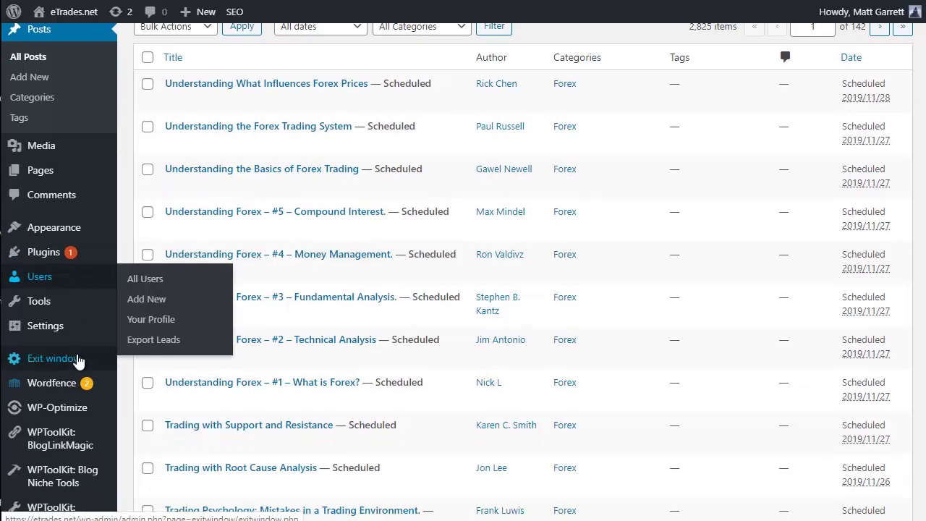
scroll(78, 361, down, 2)
mouse_move(80, 414)
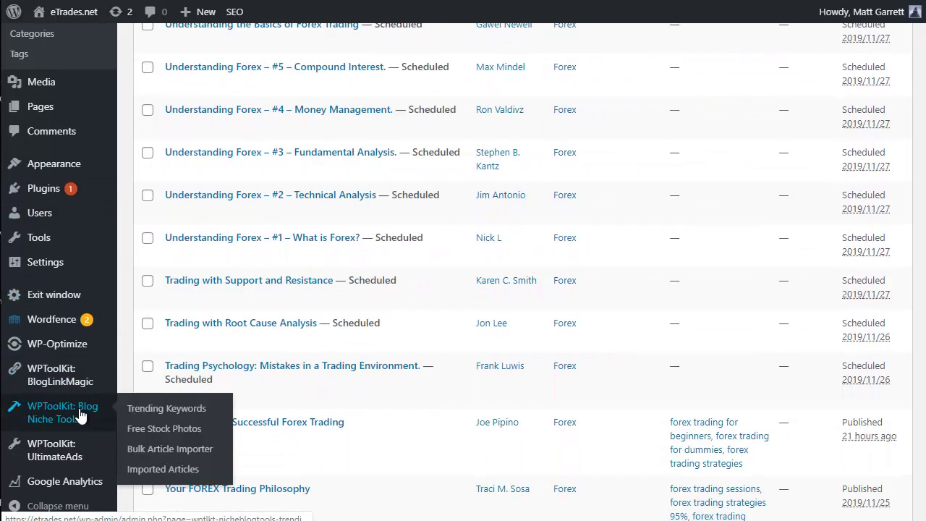
Run the Trending Keywords tool on 'Forex trading' and review the six sources' suggestions
click(167, 409)
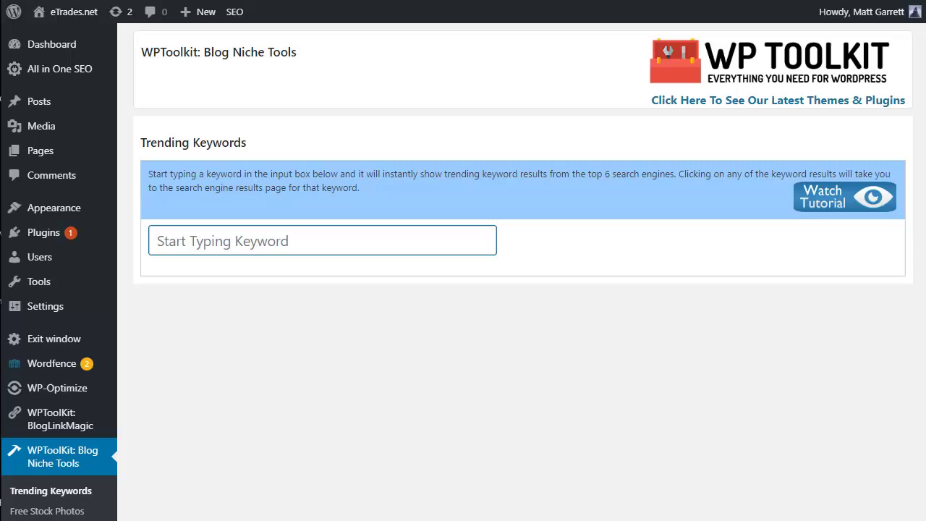
text(Forex trading)
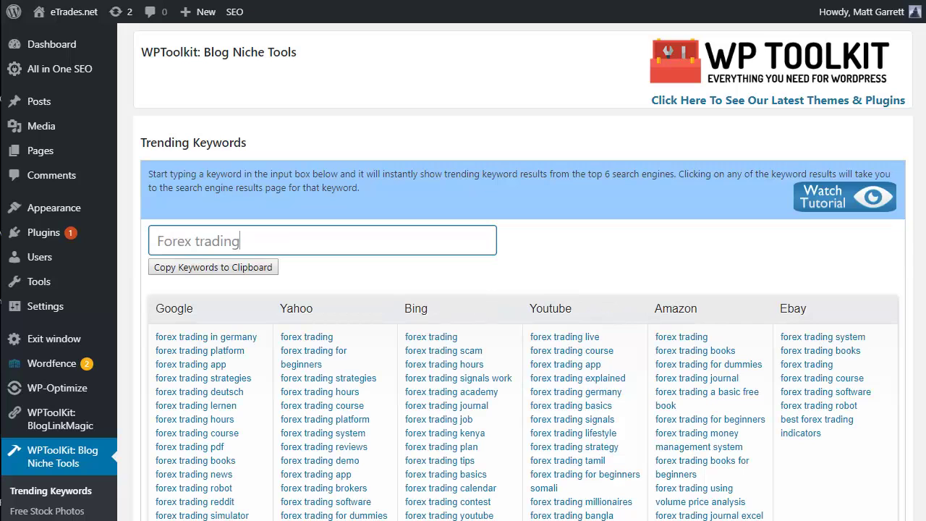
scroll(463, 289, down, 3)
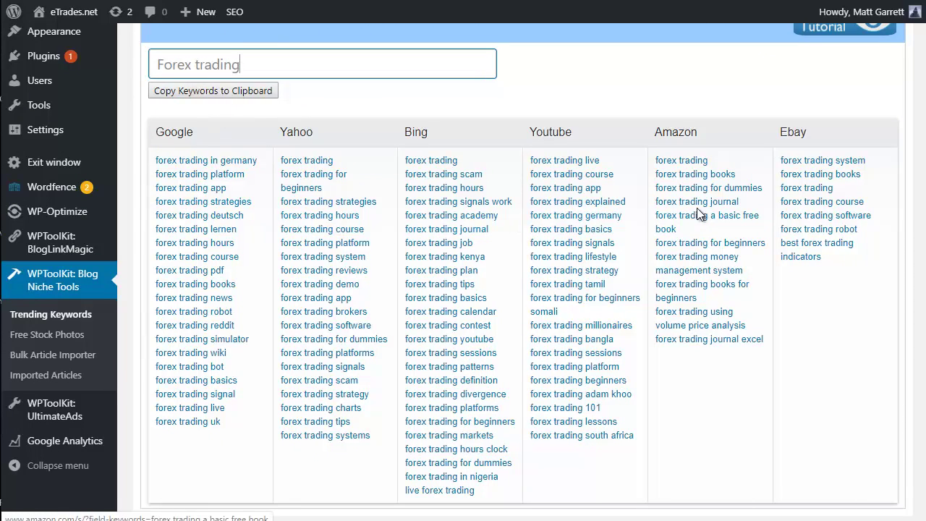
click(906, 41)
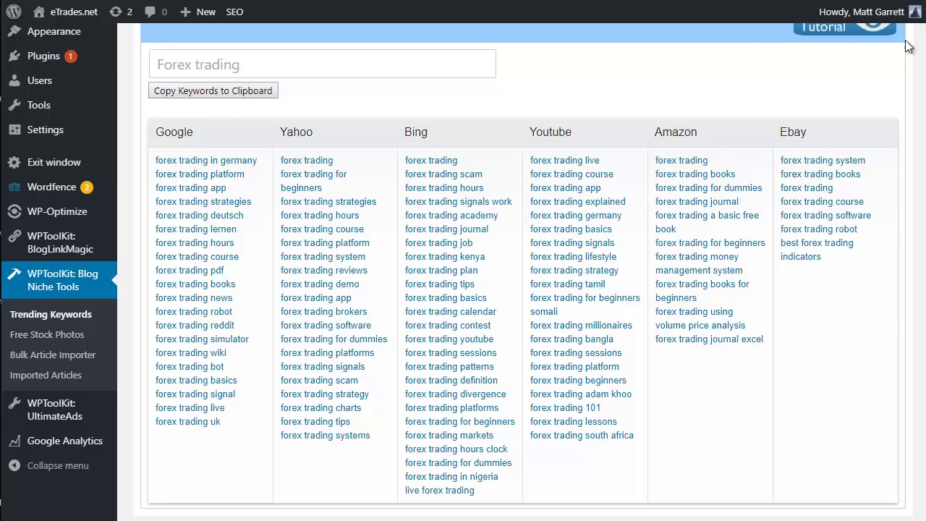
Copy the Forex trading keyword list into Notepad, then return to the browser results
click(244, 90)
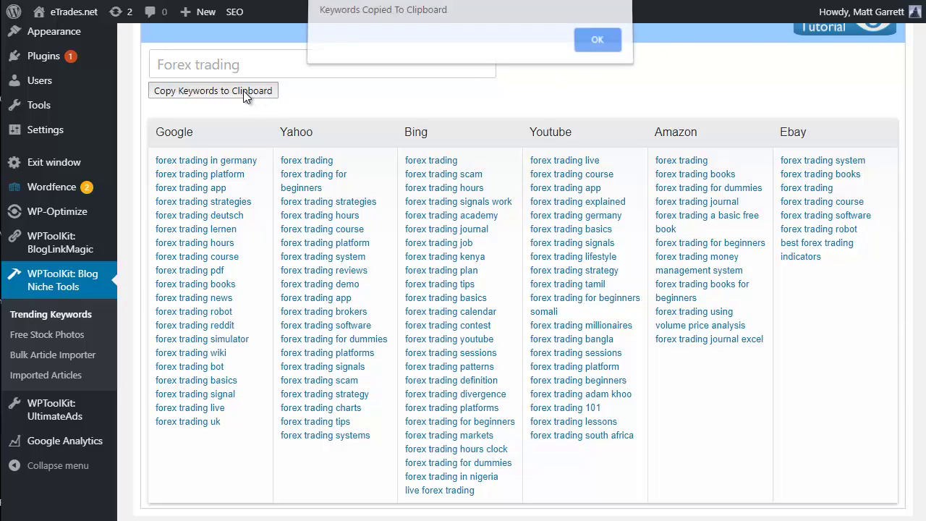
click(596, 45)
key(alt+Tab)
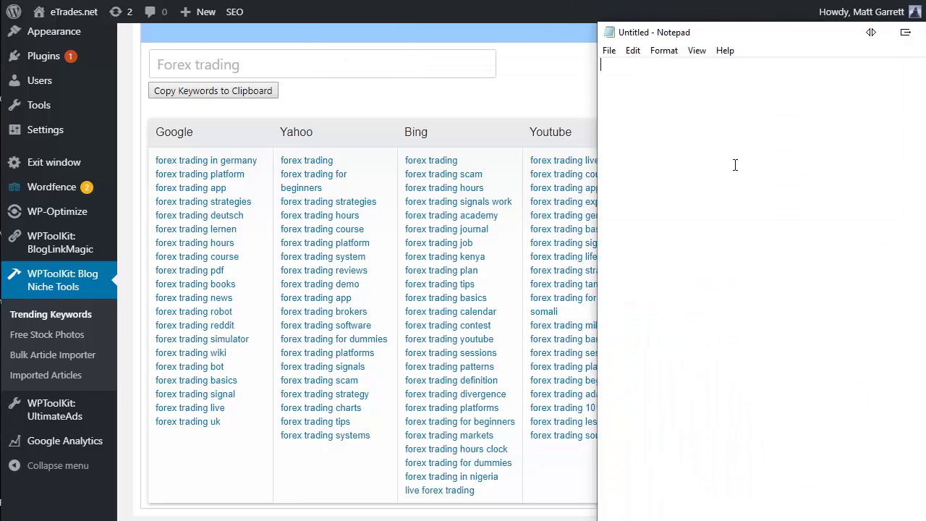
key(ctrl+v)
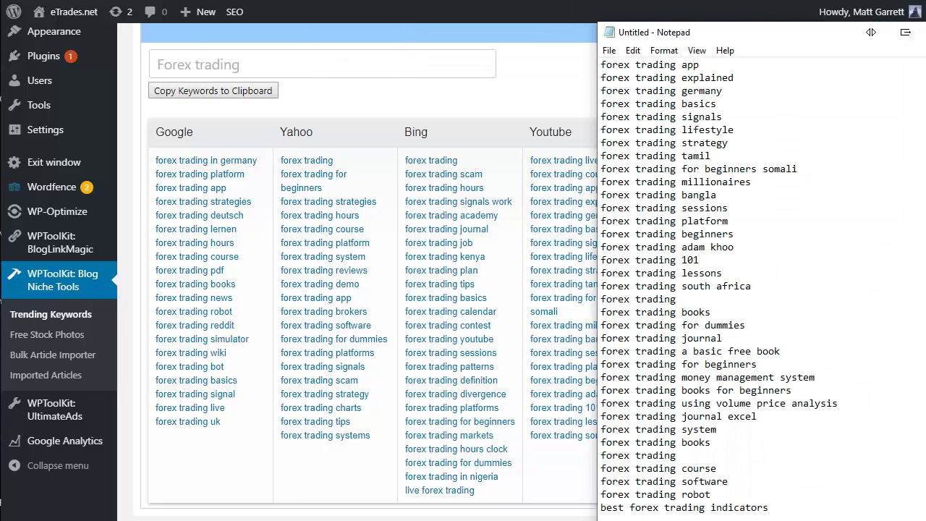
scroll(719, 290, up, 20)
click(850, 170)
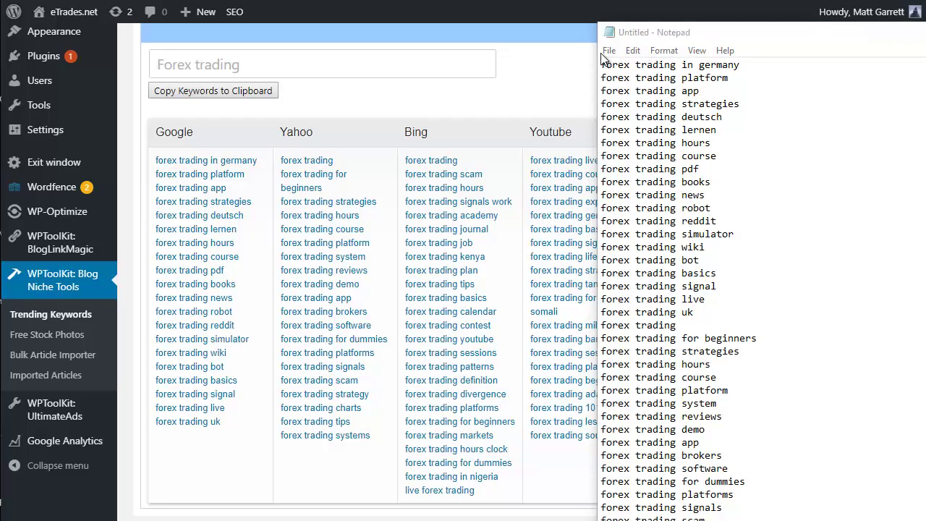
click(555, 83)
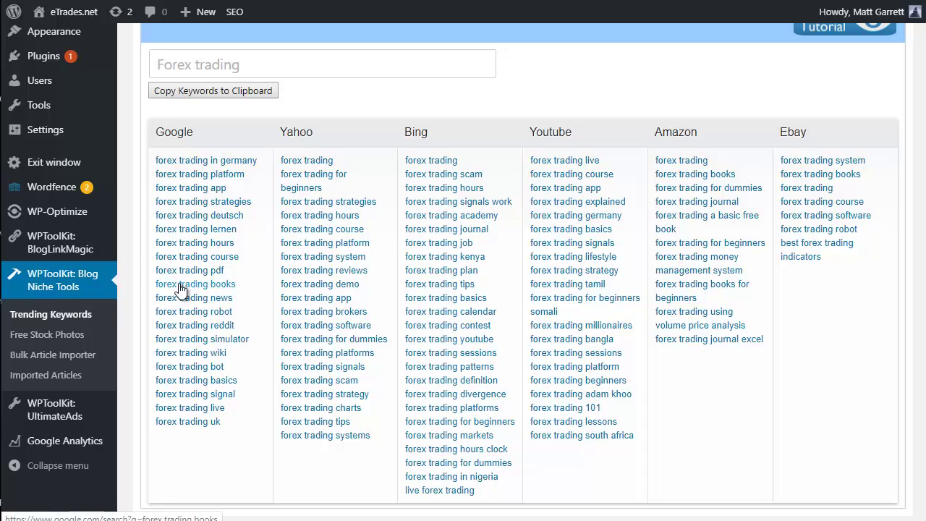
Search Free Stock Photos for 'Forex' and browse the Pixabay, Unsplash and Pexels results
click(55, 337)
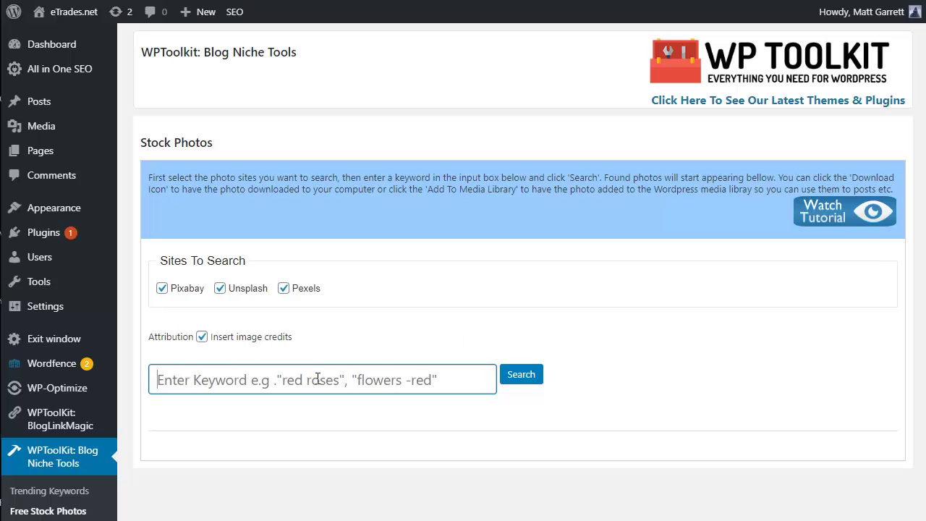
text(Forex)
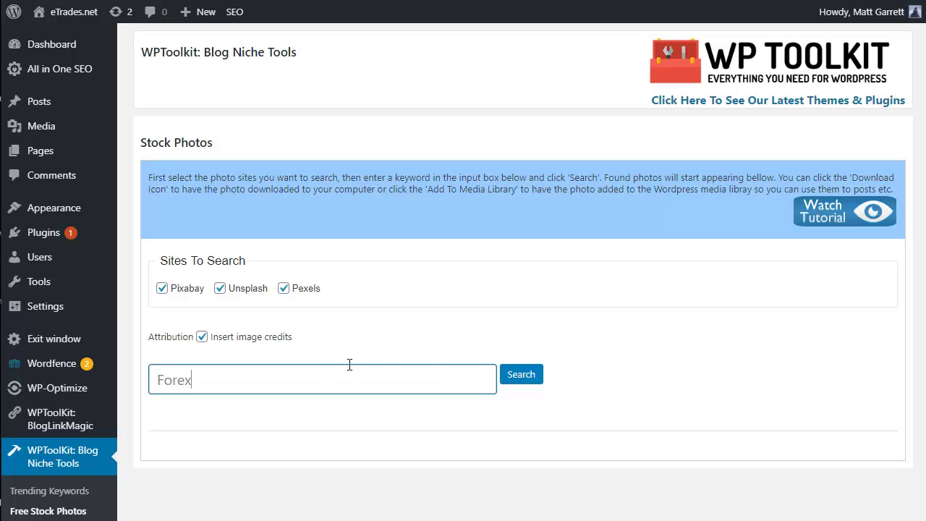
click(524, 379)
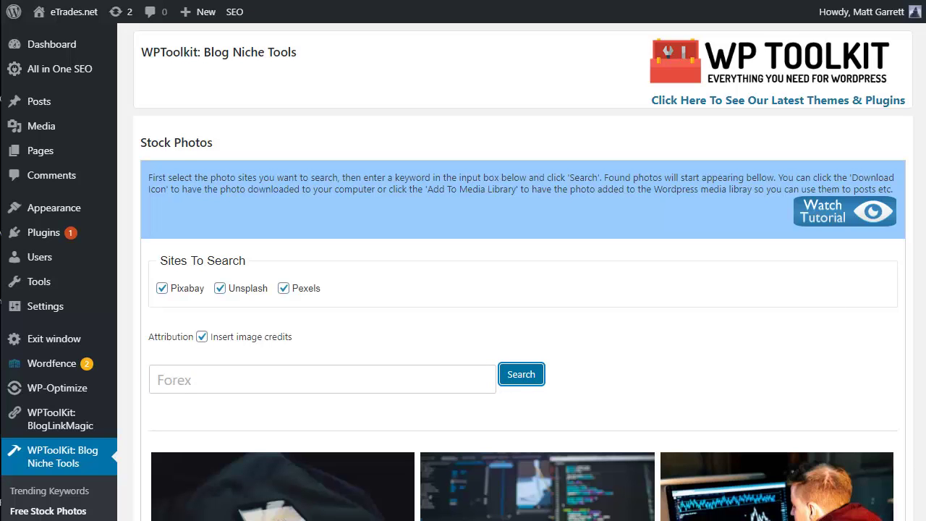
scroll(521, 290, down, 7)
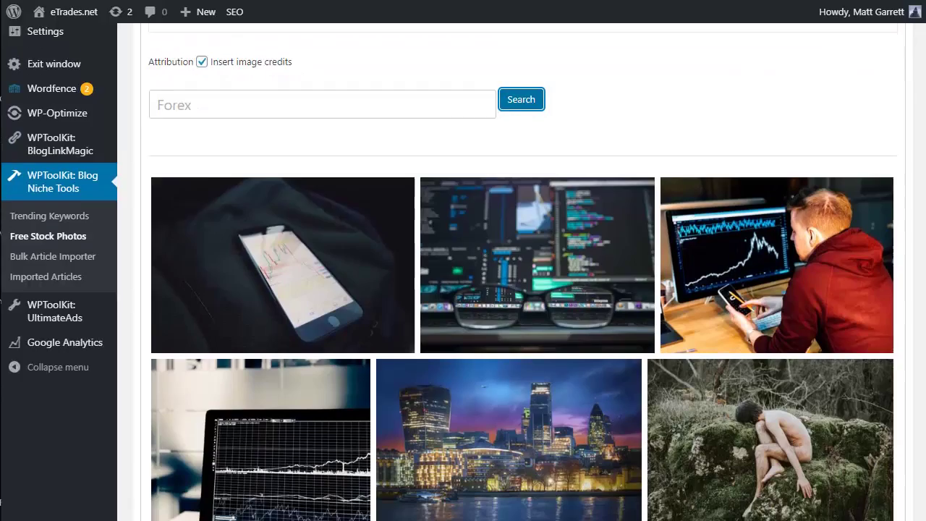
scroll(647, 210, down, 3)
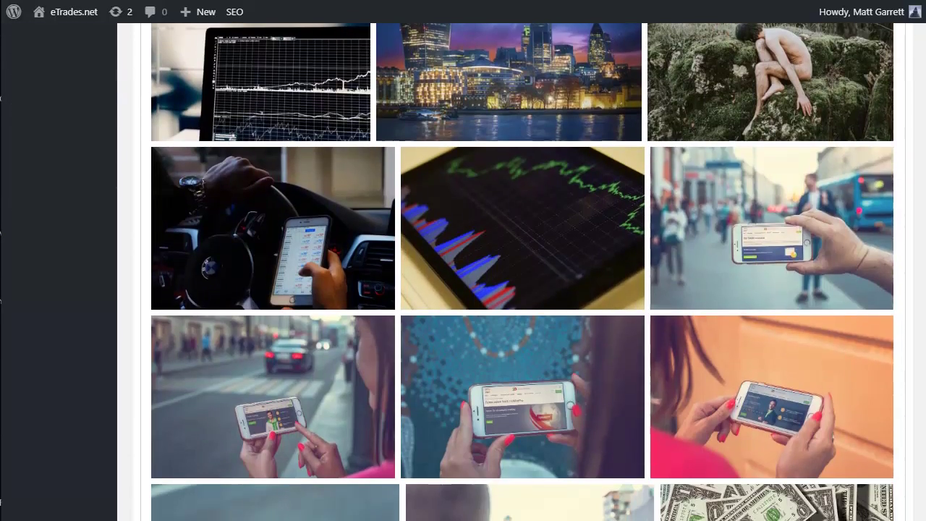
scroll(646, 230, down, 7)
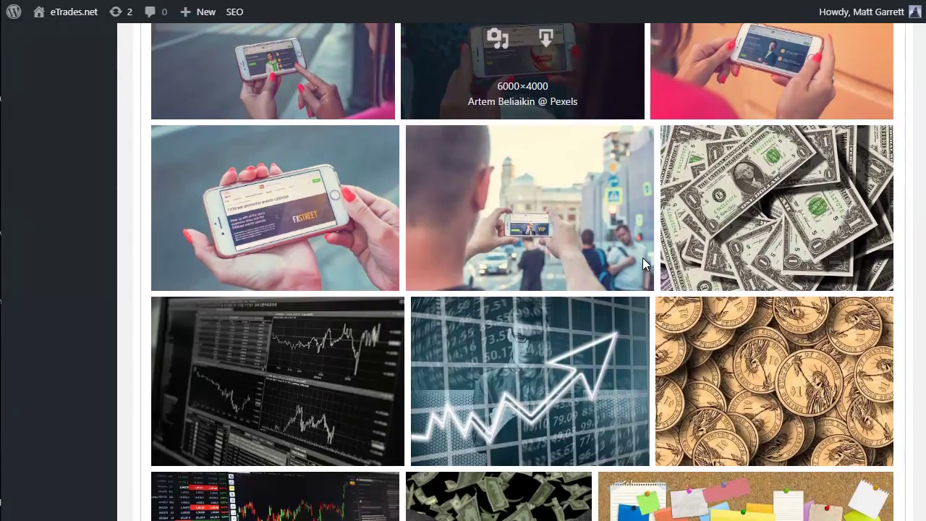
scroll(639, 265, down, 1)
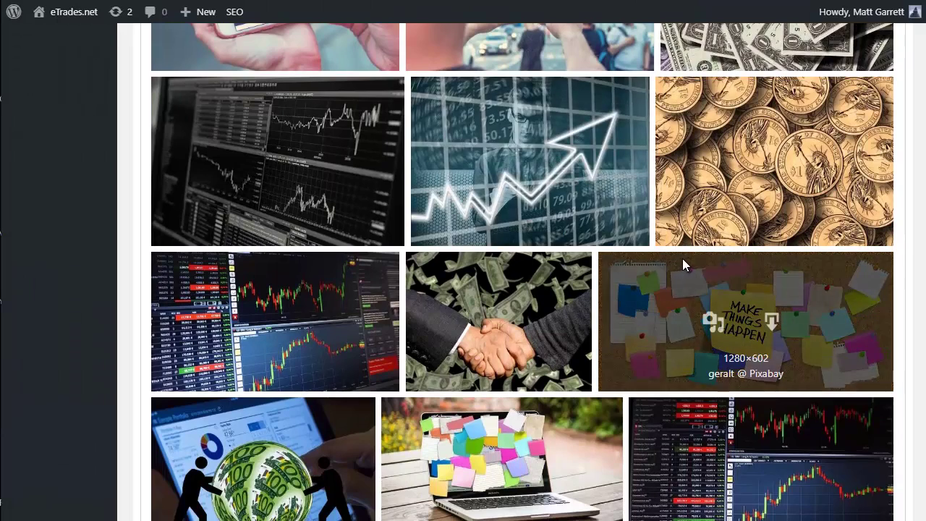
scroll(683, 258, down, 2)
mouse_move(810, 343)
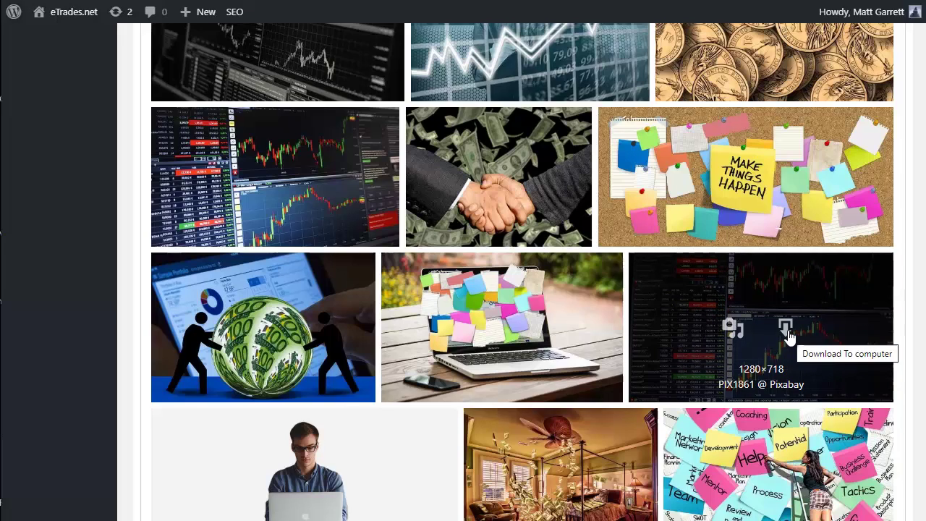
Save the dark candlestick chart photo from Pixabay into the media library
click(734, 331)
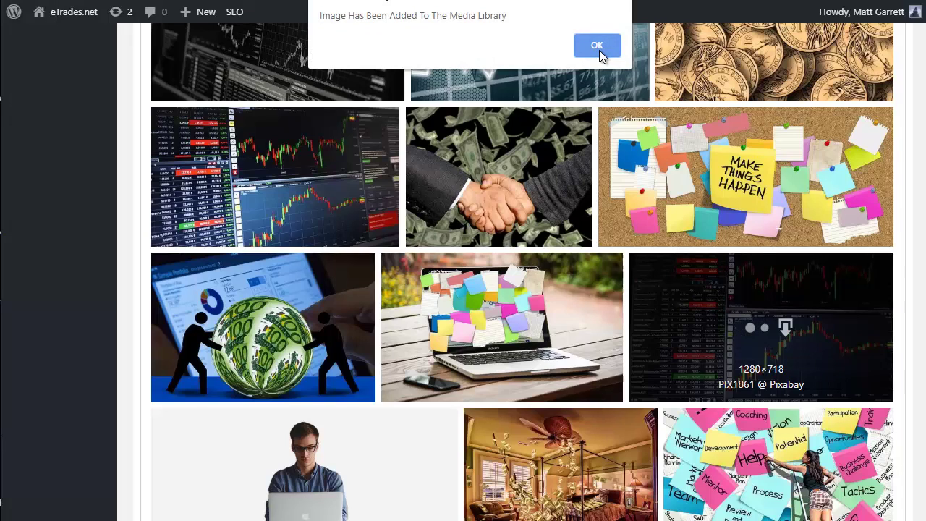
click(597, 46)
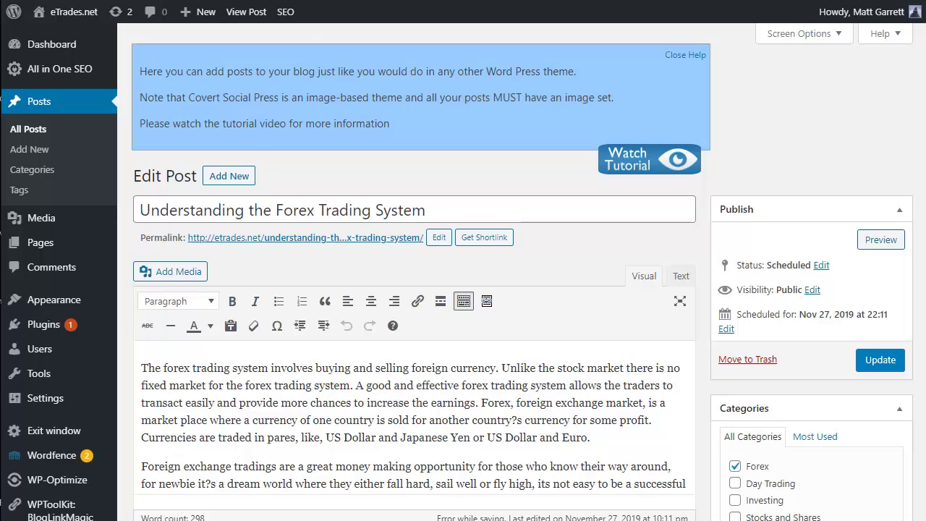
Insert a blank paragraph after the 'actually help.' paragraph in the post body
click(509, 397)
scroll(509, 397, down, 3)
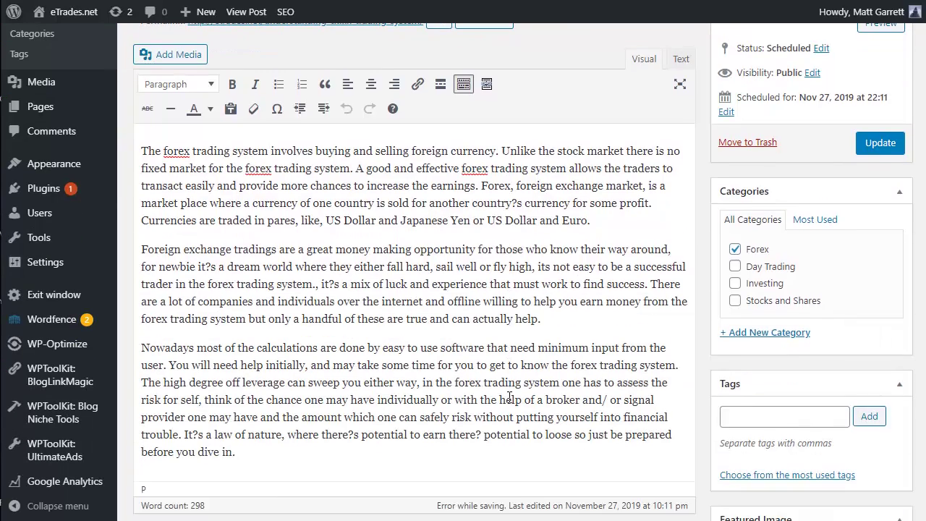
scroll(512, 325, down, 1)
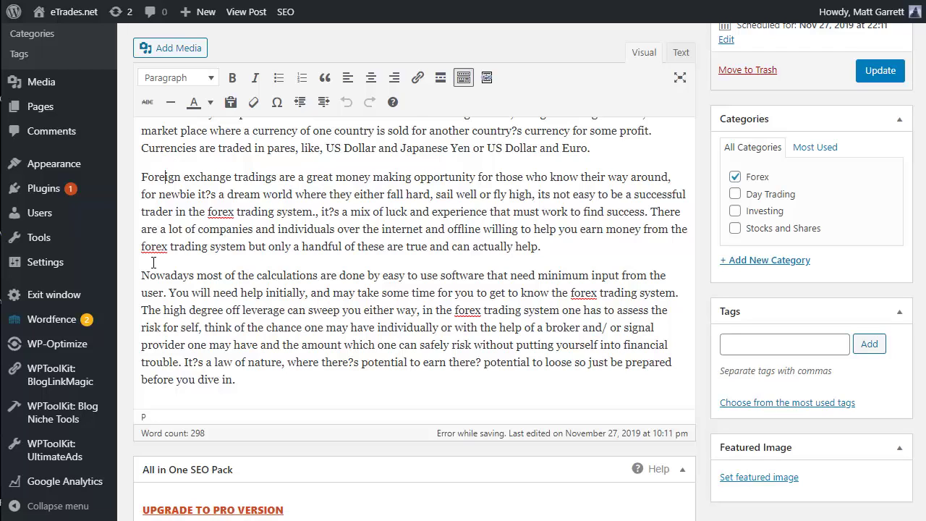
click(565, 250)
key(Return)
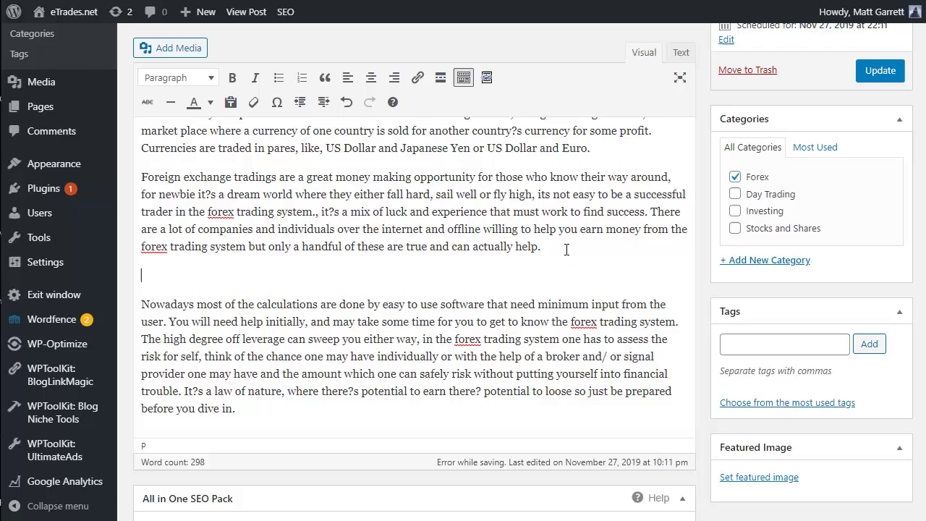
Insert Forex_1574798622.jpg from the Media Library into the new blank paragraph
click(161, 51)
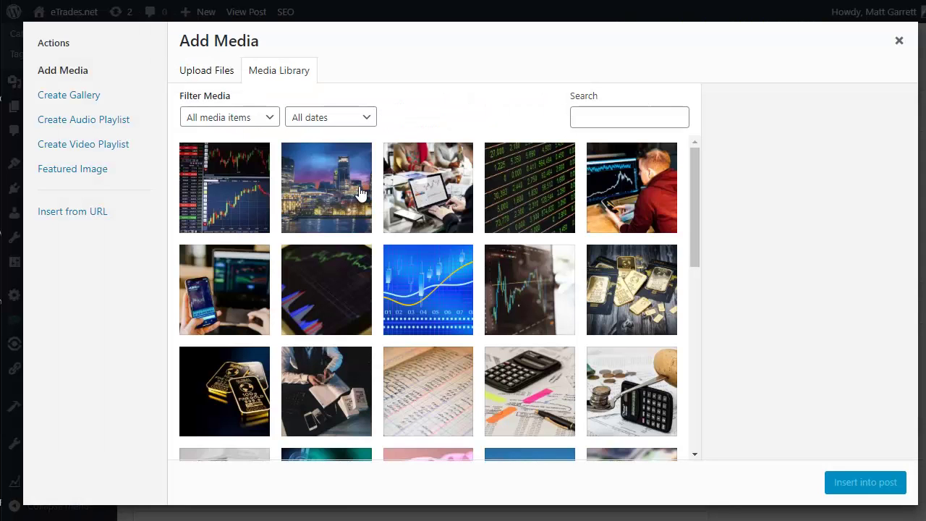
click(231, 193)
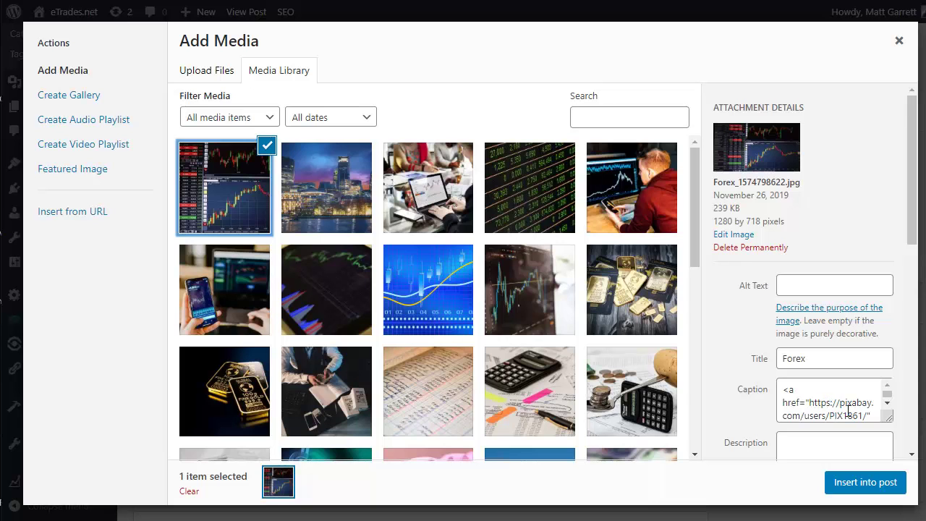
click(848, 483)
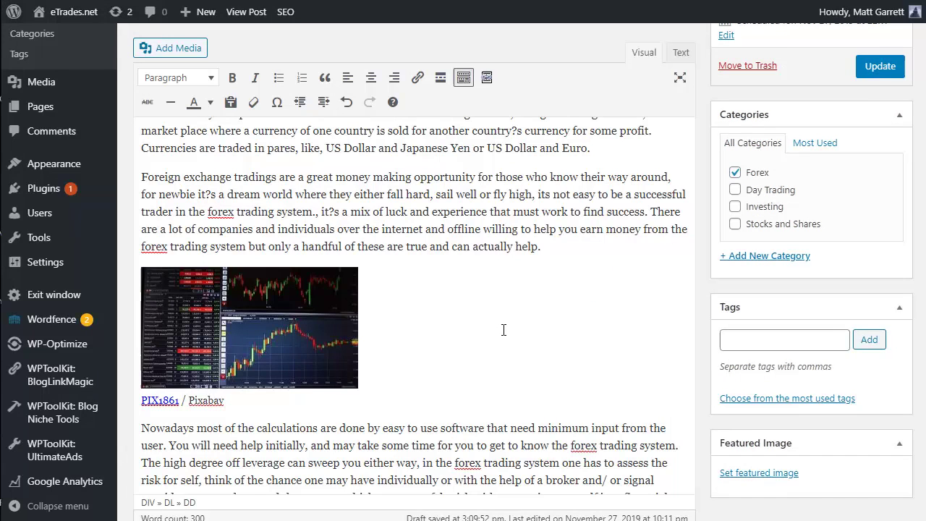
scroll(630, 330, down, 3)
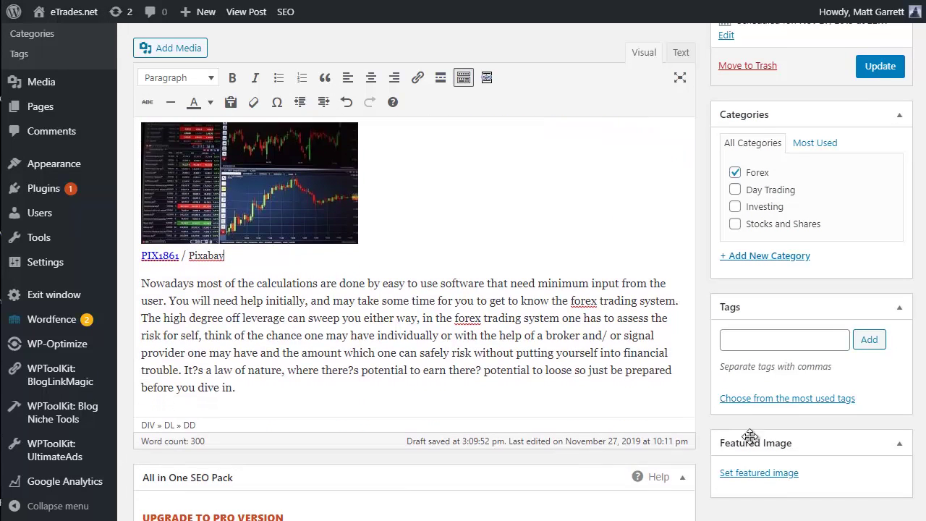
click(761, 473)
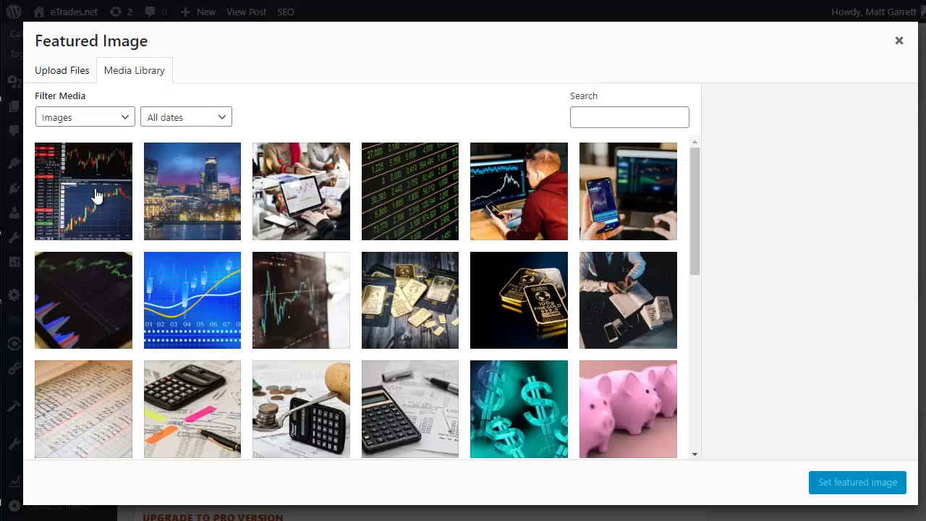
click(85, 284)
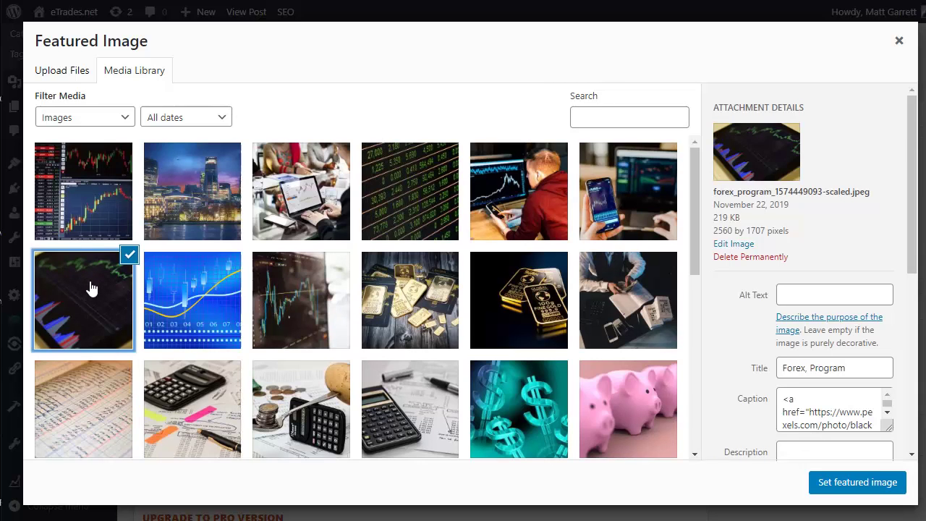
click(834, 484)
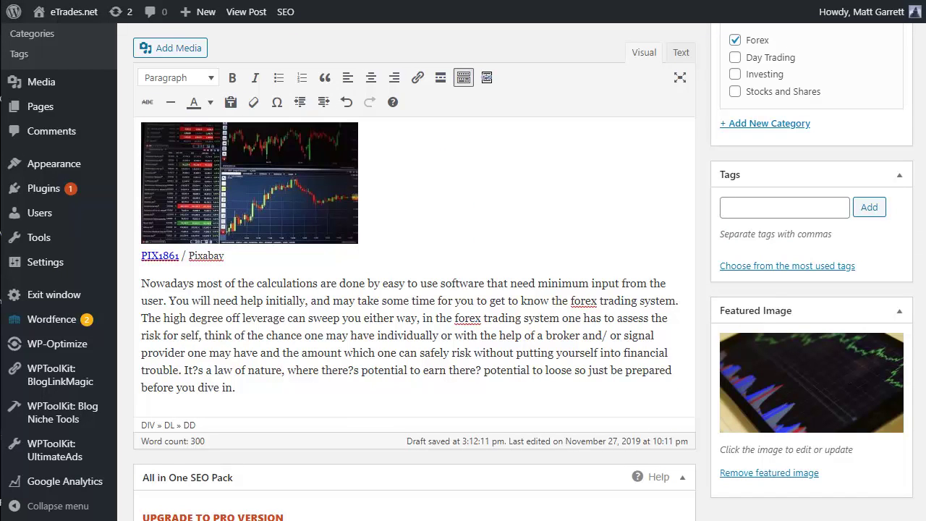
Add 'forex trading for beginners' from the Notepad keyword list to the SEO Keywords field
scroll(414, 318, down, 5)
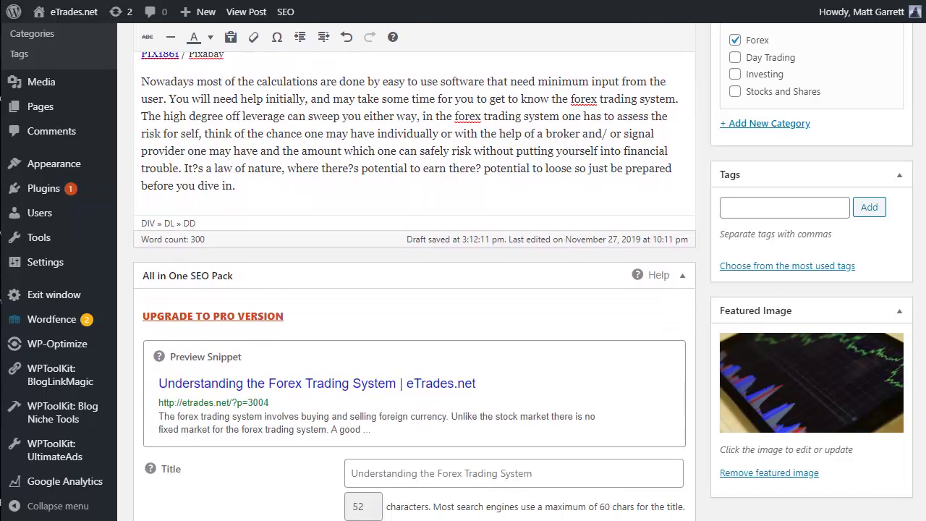
scroll(414, 268, down, 2)
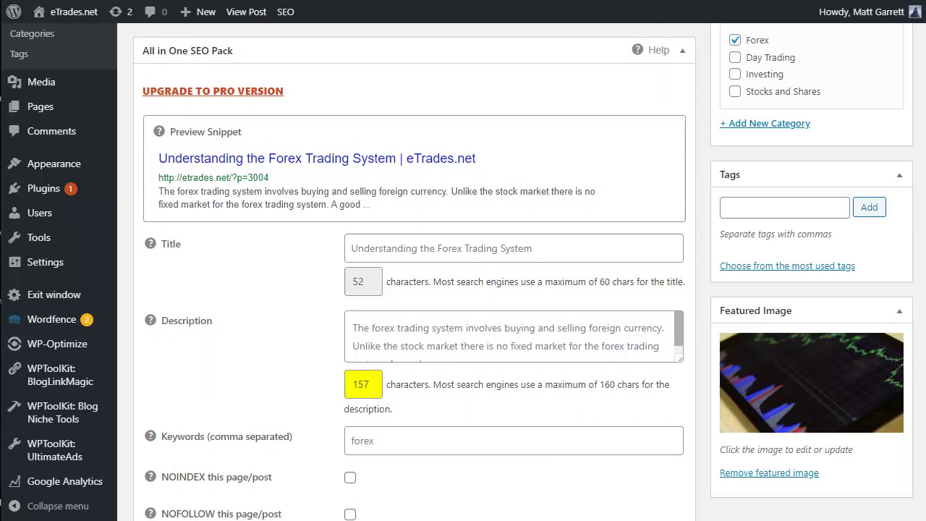
scroll(437, 417, down, 1)
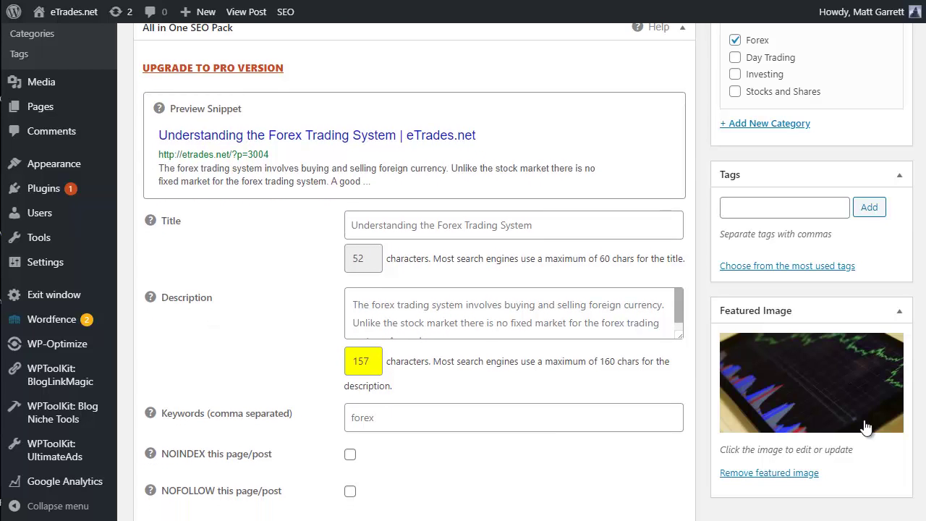
click(437, 417)
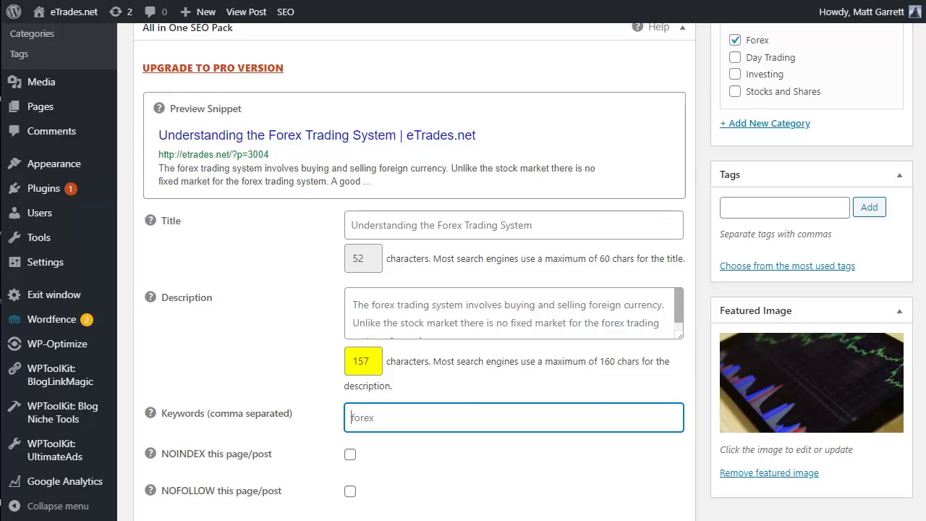
key(alt+Tab)
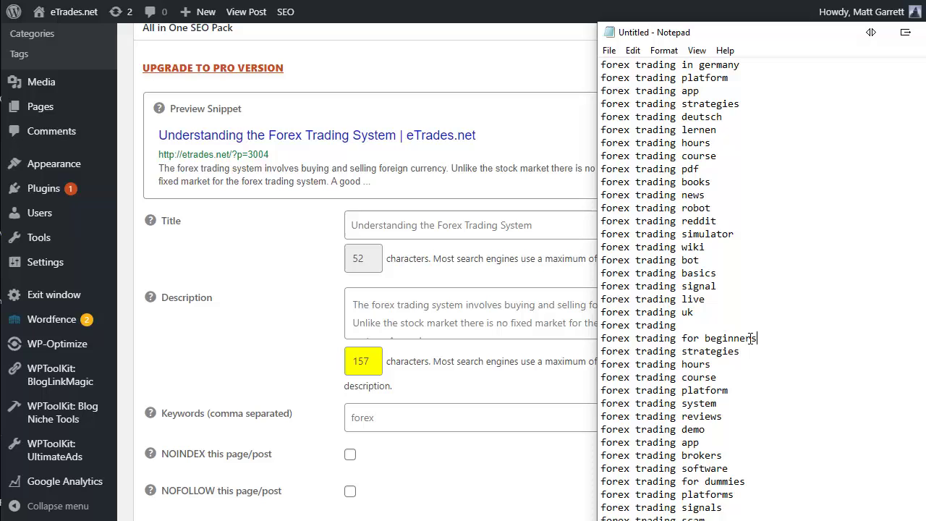
drag(753, 338, 601, 338)
key(ctrl+c)
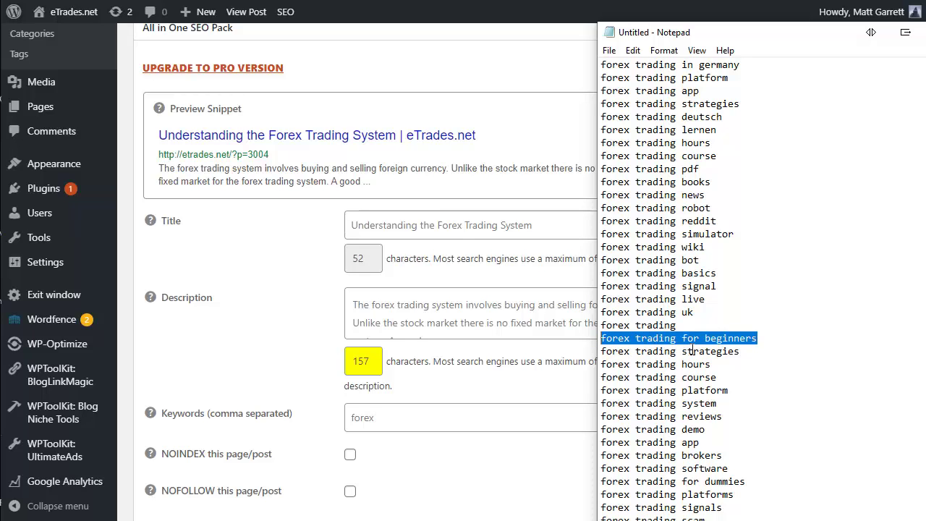
click(452, 421)
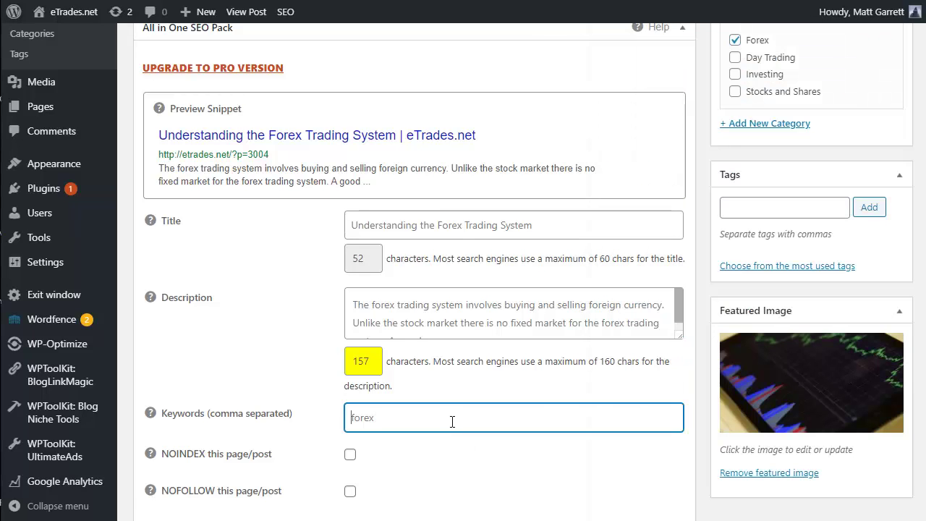
key(ctrl+v)
text(,)
Append 'forex trading for dummies' as the second SEO keyword
key(alt+Tab)
scroll(810, 352, down, 1)
drag(756, 365, 601, 365)
key(ctrl+c)
click(490, 418)
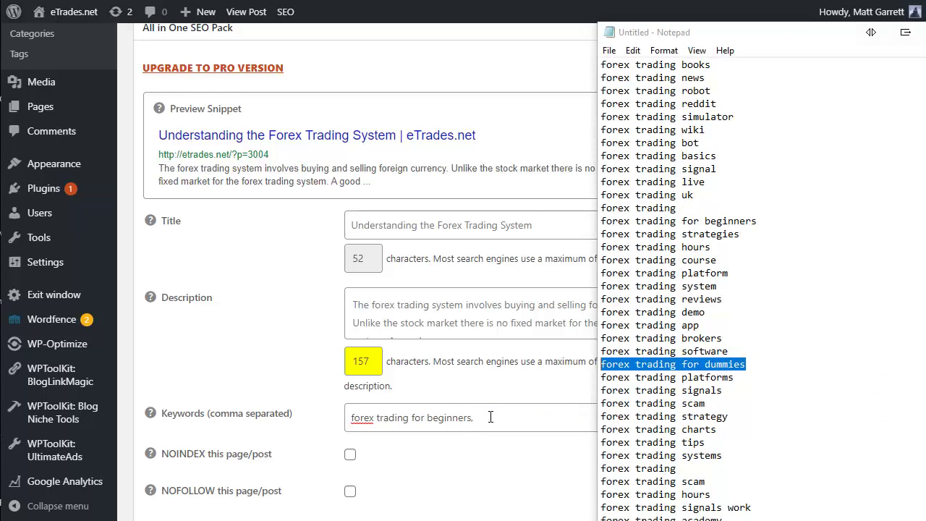
key(ctrl+v)
text(,)
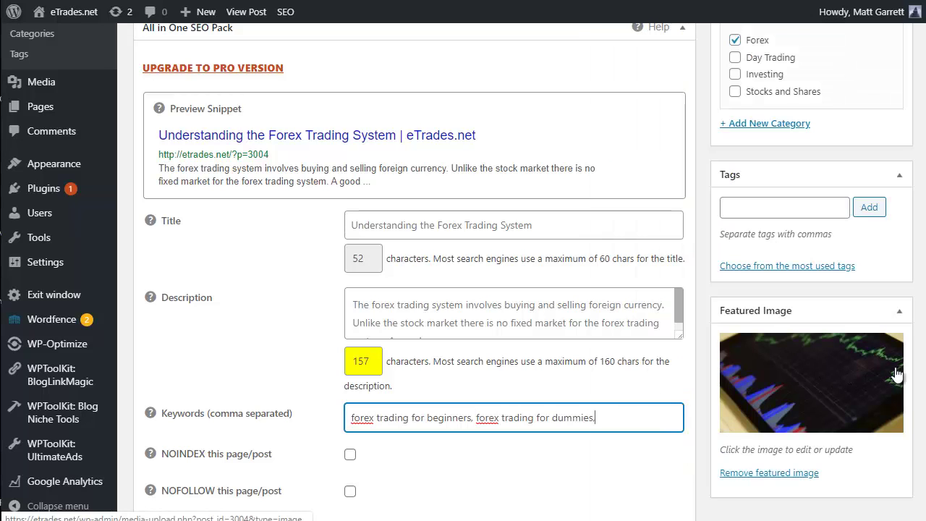
Append 'forex trading signals work' as the third keyword, then select all the keywords
key(alt+Tab)
scroll(741, 374, down, 4)
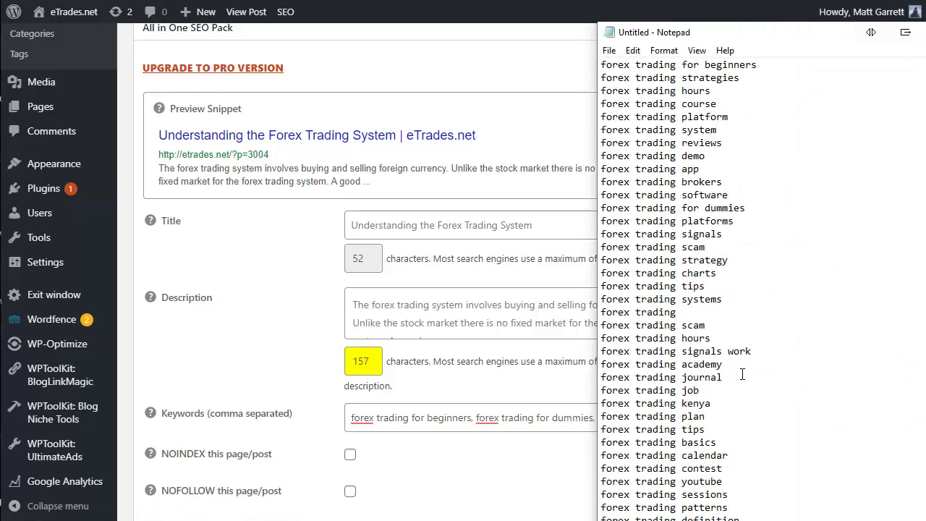
drag(755, 352, 592, 353)
key(ctrl+c)
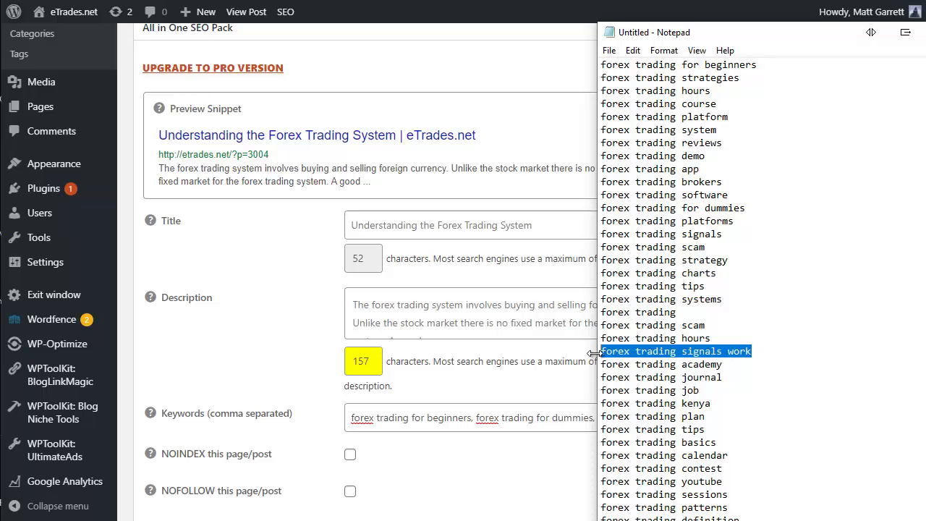
click(552, 418)
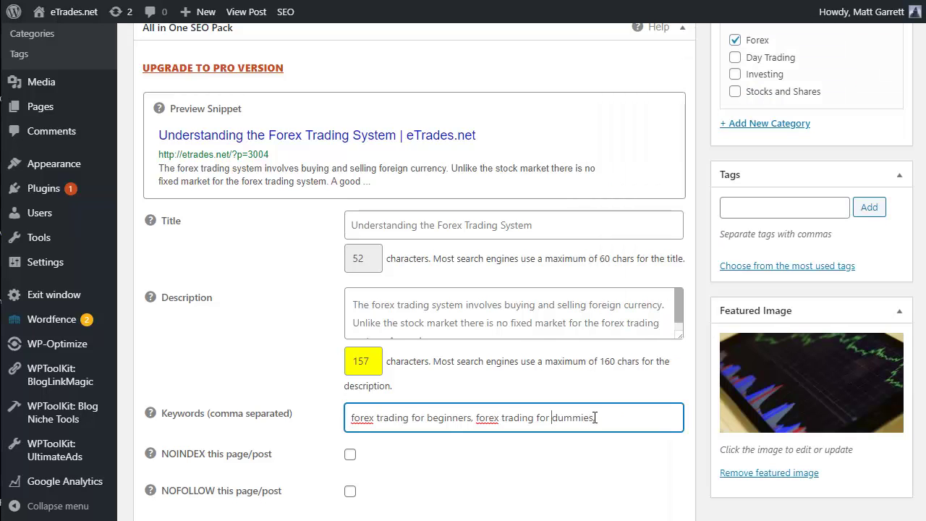
click(618, 416)
text(,)
key(ctrl+v)
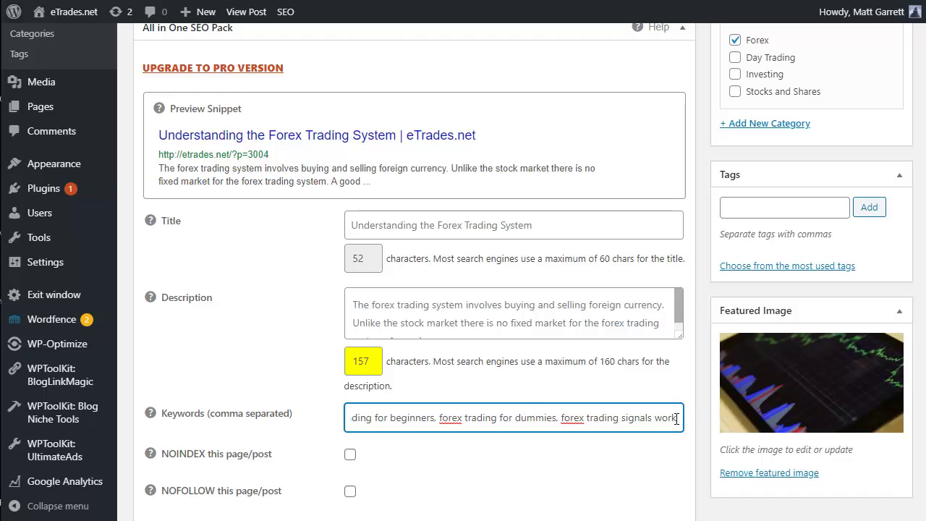
drag(677, 418, 334, 426)
key(ctrl+c)
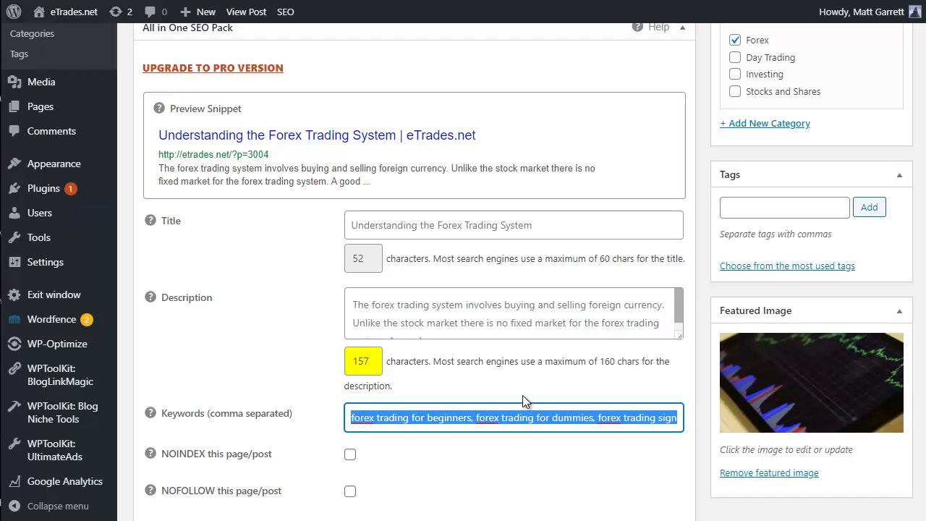
Paste the three forex trading keywords into the Tags box and add them as post tags
click(762, 207)
key(ctrl+v)
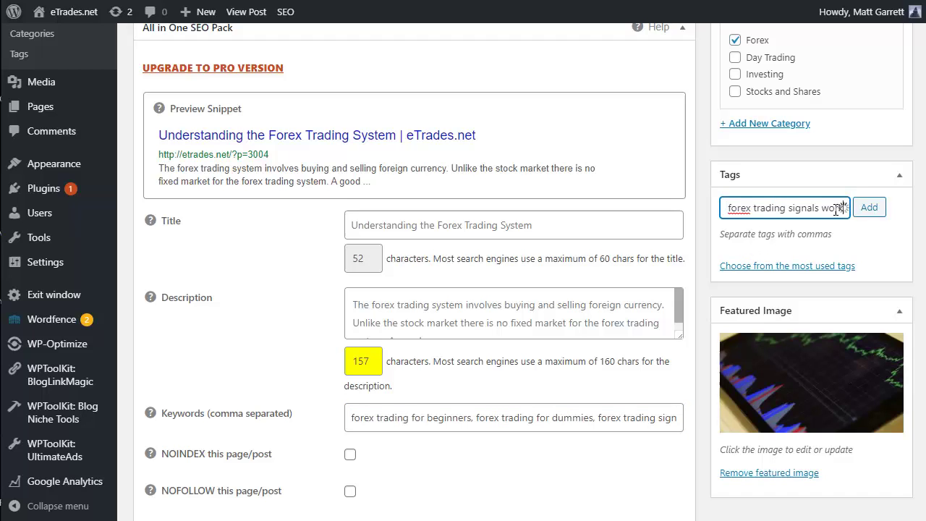
click(865, 211)
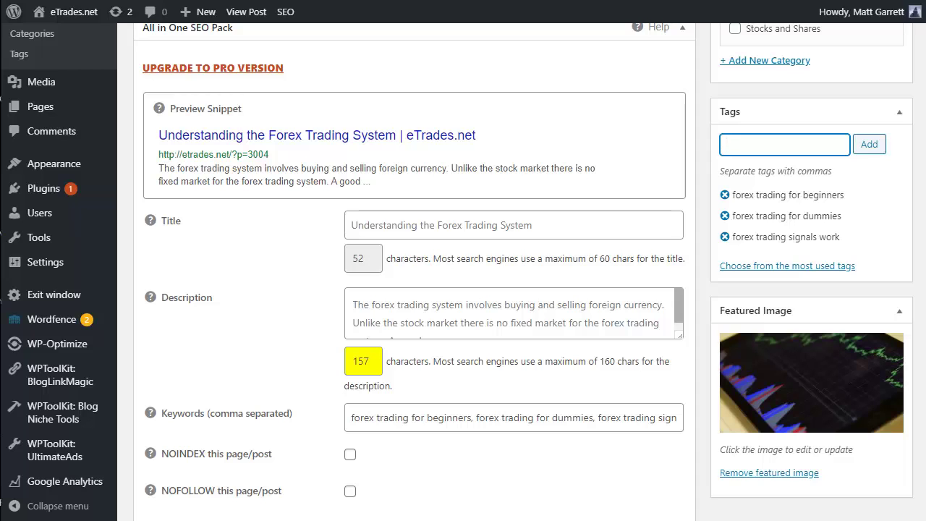
scroll(463, 275, up, 10)
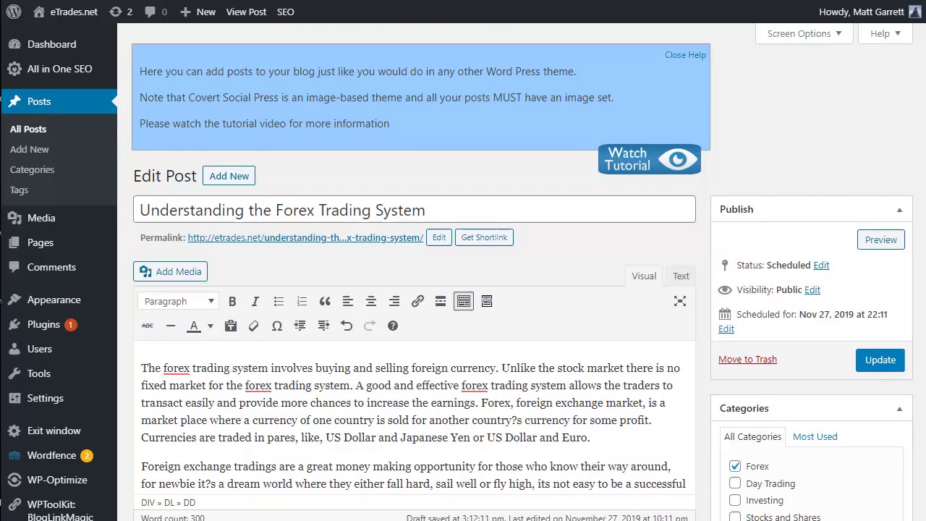